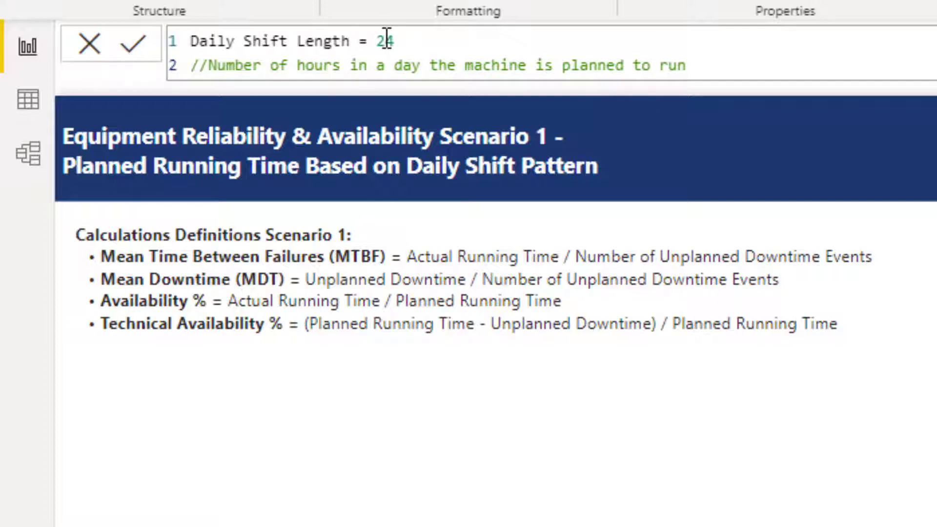
# - Save the Daily Shift Length measure as 24 and fill the new column with the Downtime for Event (Hours) formula
pyautogui.click(142, 51)
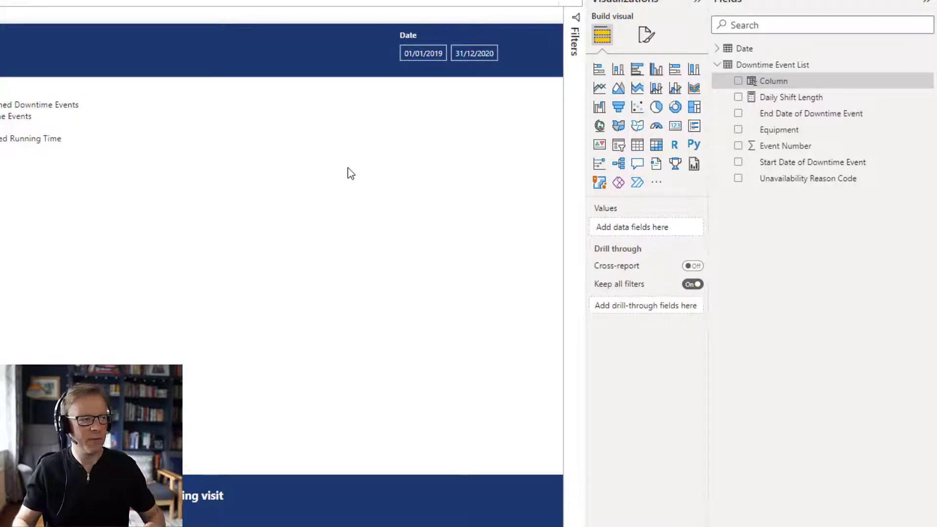
pyautogui.hotkey('ctrl', 'v')
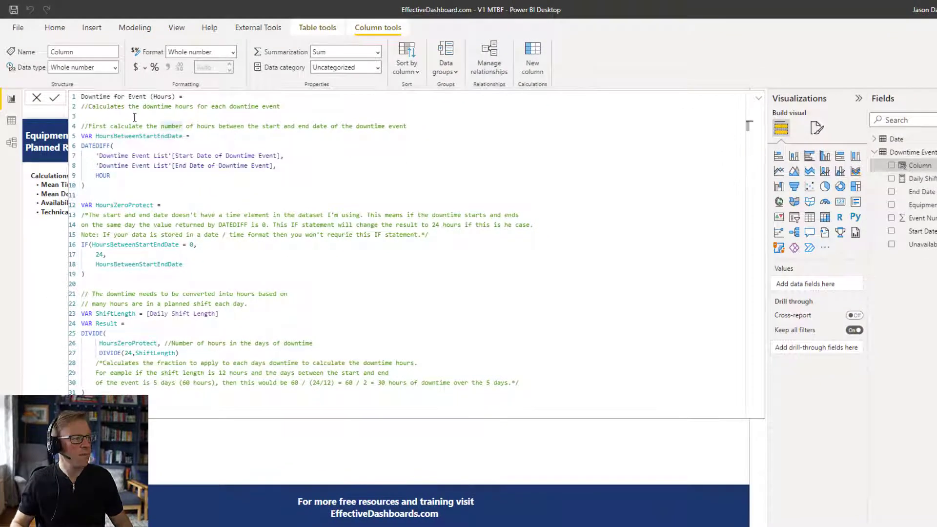
pyautogui.click(161, 126)
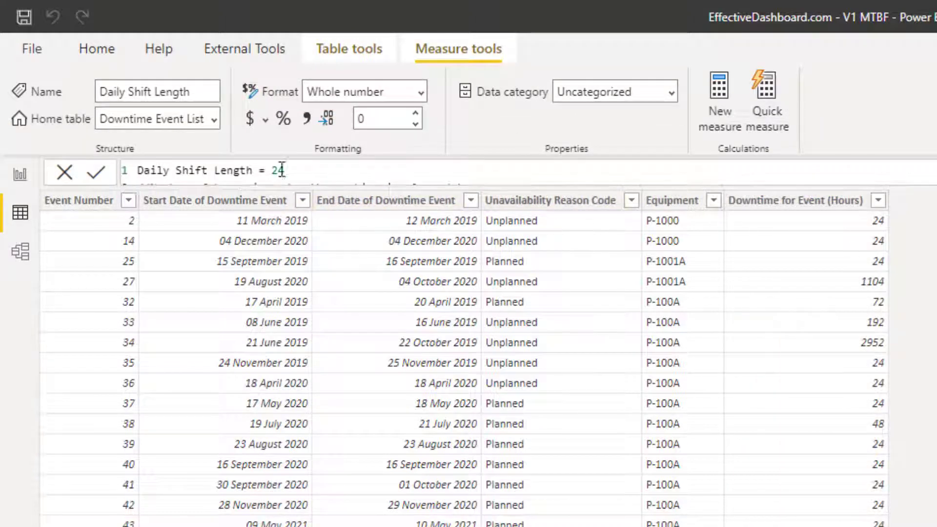
# - Set the Daily Shift Length measure to 12 and return to the report page
pyautogui.doubleClick(279, 170)
pyautogui.write('12')
pyautogui.click(96, 174)
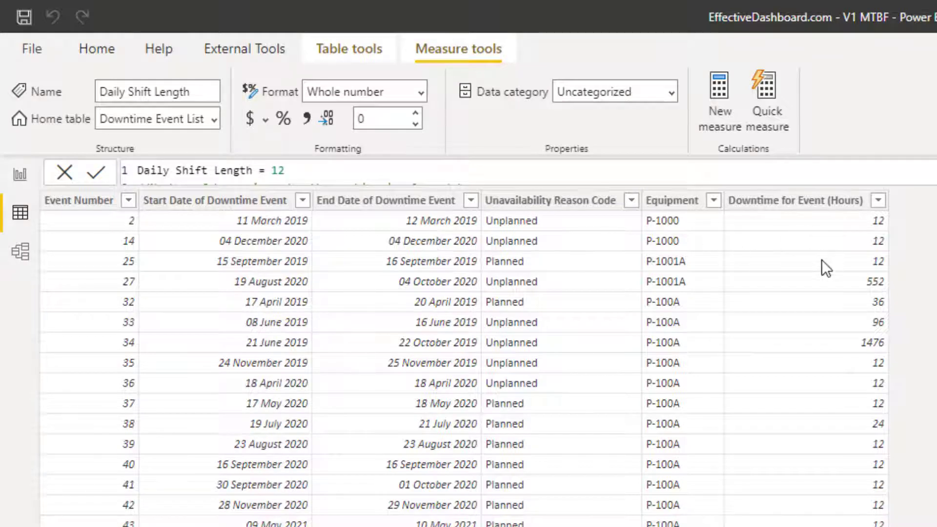
pyautogui.click(19, 179)
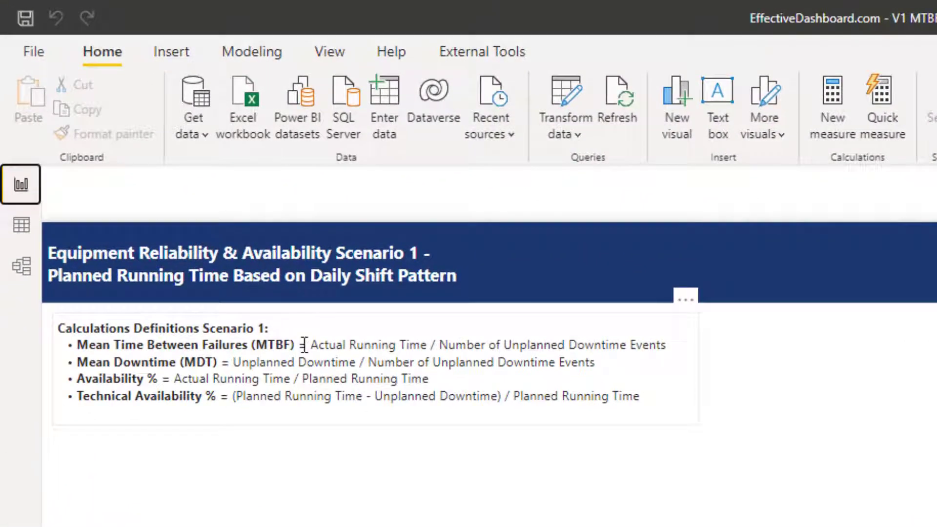
# - Create the measure Actual Running Time (Dates Selected) in Downtime Event List, subtracting downtime from the shift hours in the selected dates
pyautogui.moveTo(310, 345); pyautogui.dragTo(429, 342)
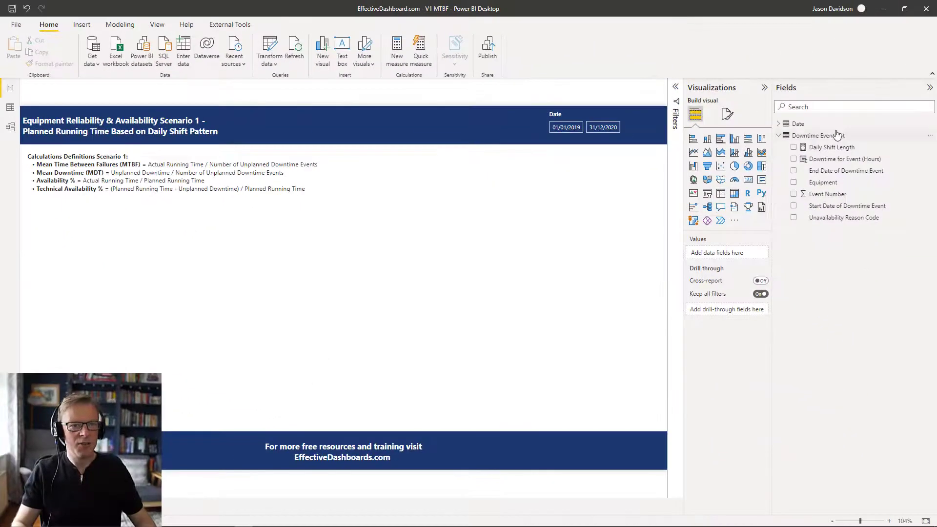
pyautogui.click(930, 146)
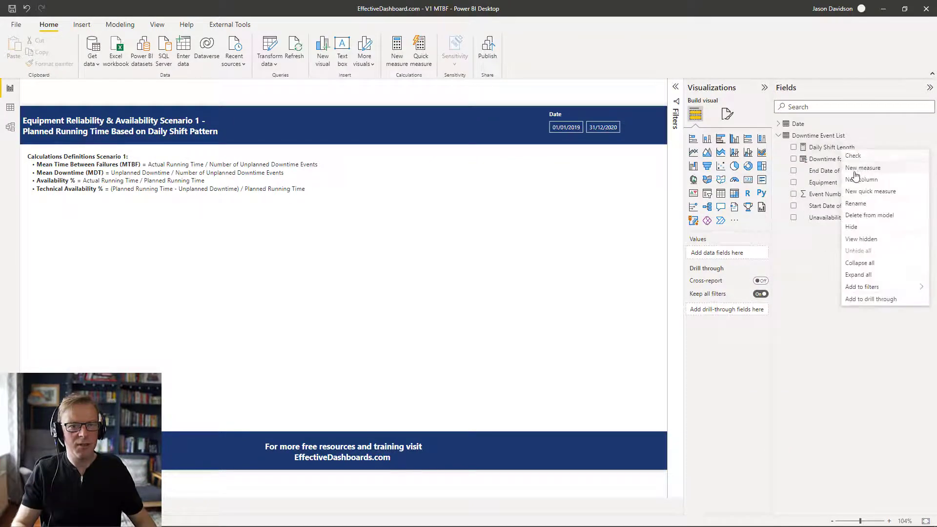
pyautogui.click(862, 168)
pyautogui.write("Actual Running Time (Dates Selected) = /*This measure calculates the total number of hours that the machine was running over the dates range selected. The Total Operating Hours is the number of hours in the period minus the downtime in that same period. We need to subtract the Downtime from the NumberOfHoursInPeriod because while the machine is down we don't want to include downtime in the total operating hours.  The assumption for using this measure is that the machines run for predefined number of hours each day. This is defined in the Daily Shift Length measure.*/  VAR DailyShiftLength = [Daily Shift Length] VAR DatesSelected = VALUES('Date'[Date]) //Table of days in the date range selected VAR NumberOfHoursInPeriod =     SUMX(         DatesSelected,         DailyShiftLength //Sum the shift length acorss the days in the selected date range.     ) VAR Downtime =     SUMX(         'Downtime Event list',         [Downtime for Event (Hours)] //Includes both planned and unplanned downtime     ) /*The Downtime VAR will sum the [Downtime for Event (Hours)] over the table of Downtime Events. that are in the current filter context created by the filter on 'Date'[Date]. 'Date'[Date] has a relationship with */  VAR Result = NumberOfHoursInPeriod - Downtime  Return Result")
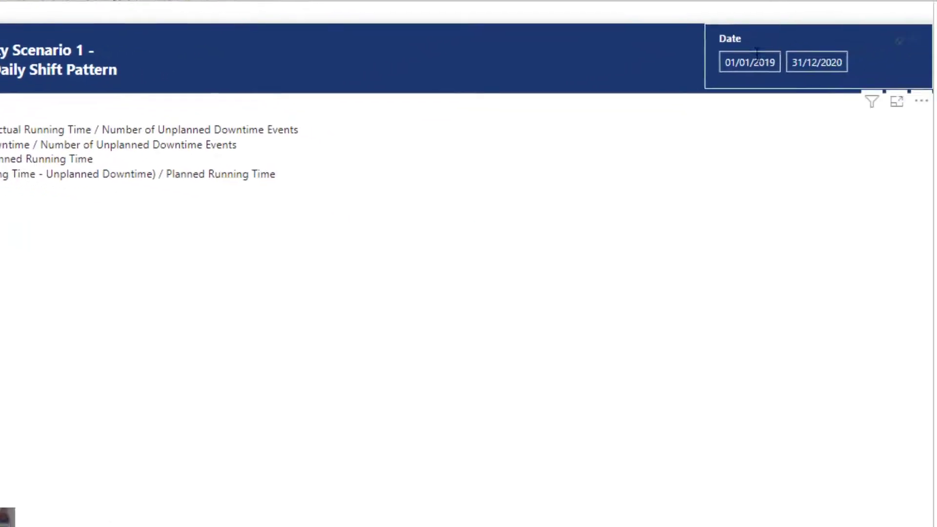
# - Examine how the Actual Running Time (Dates Selected) formula uses the date slicer range and the DatesSelected variable
pyautogui.click(728, 71)
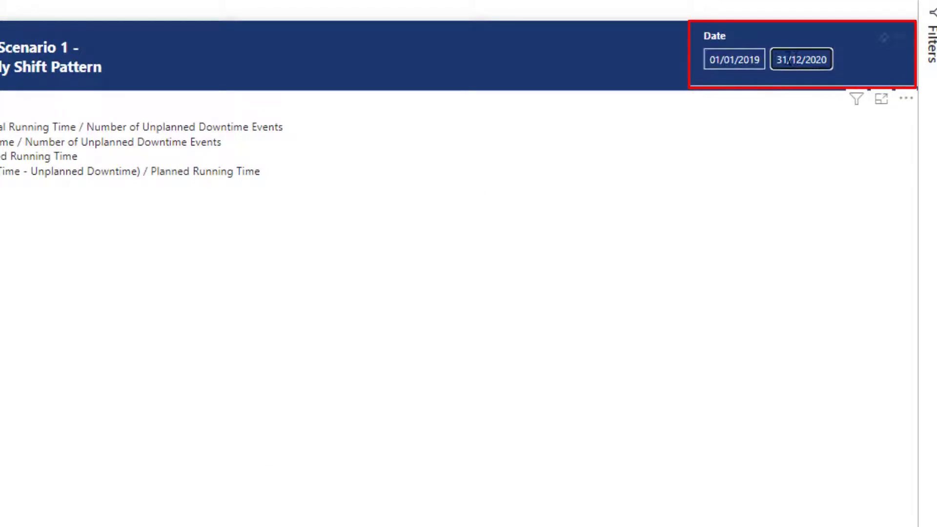
pyautogui.click(802, 64)
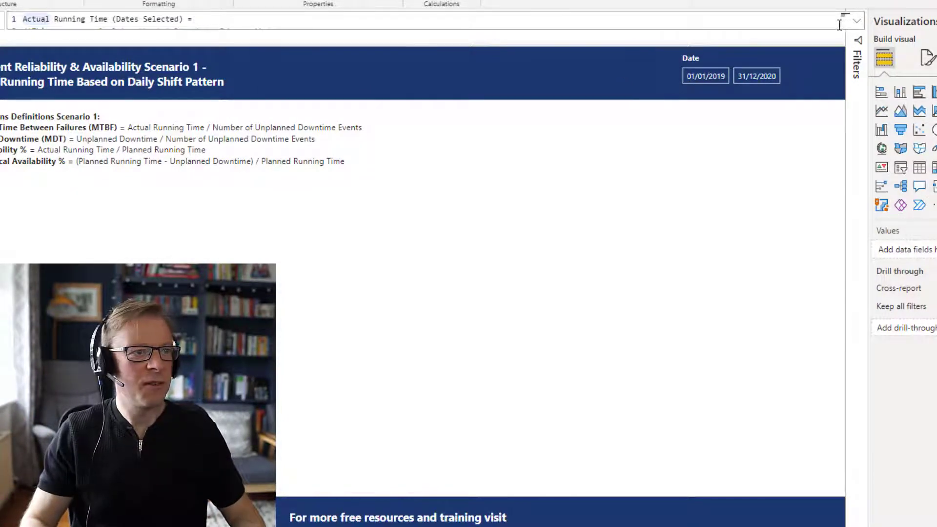
pyautogui.click(857, 21)
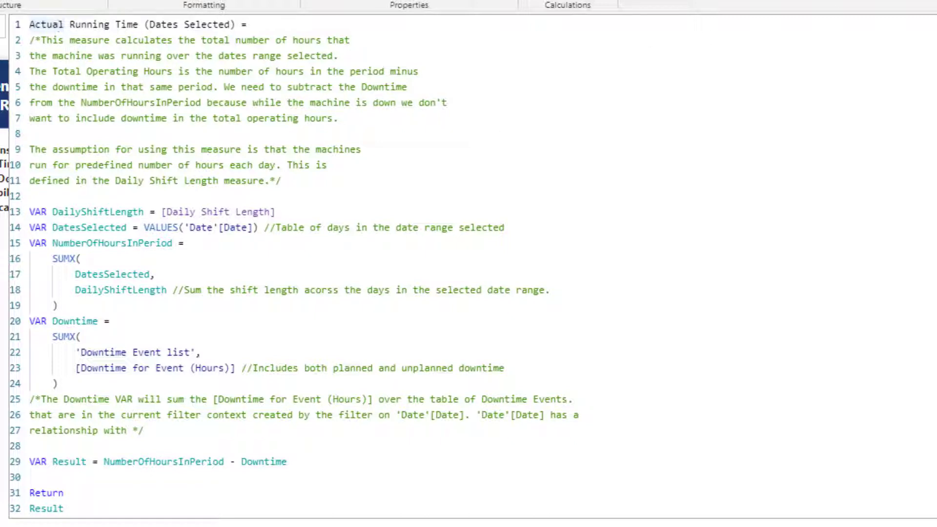
pyautogui.click(932, 23)
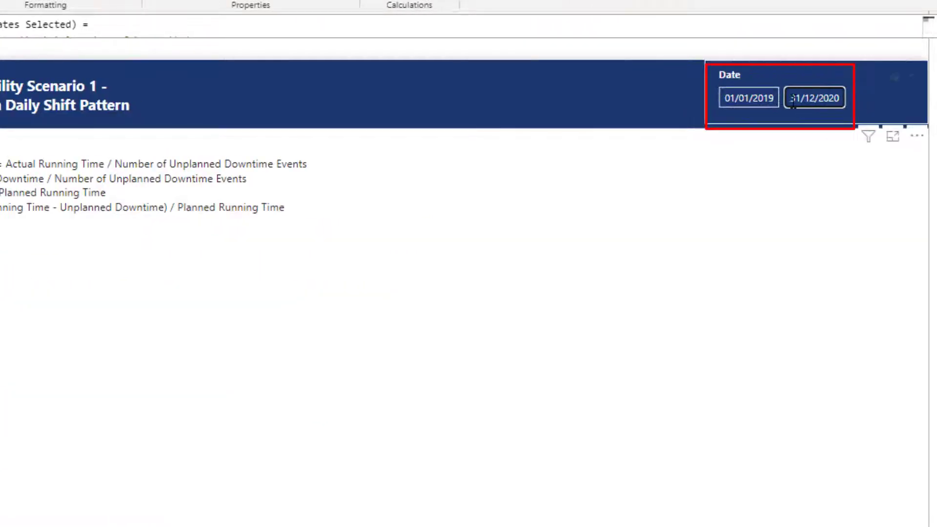
pyautogui.click(928, 23)
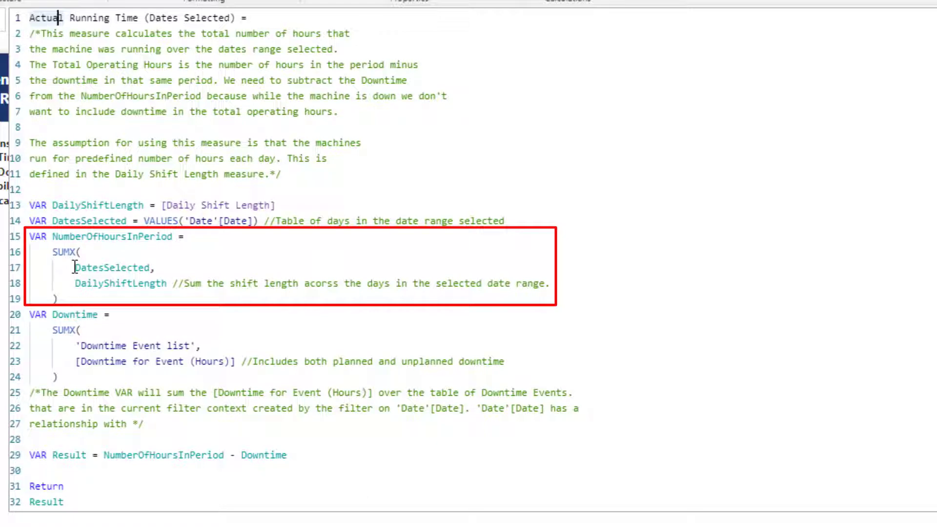
pyautogui.moveTo(74, 267); pyautogui.dragTo(151, 268)
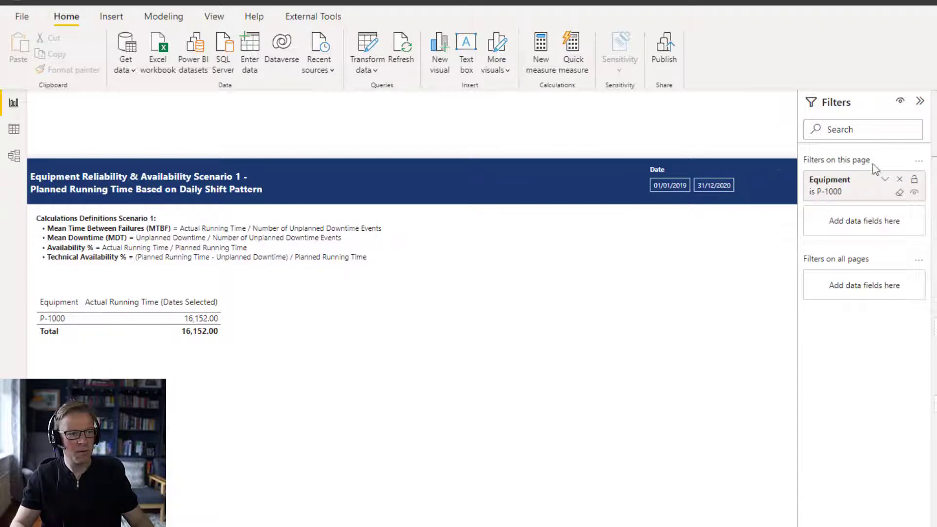
# - Test the running time against the date slicer by setting the end date to 30/12/2020, and restore it to 31/12/2020
pyautogui.click(920, 101)
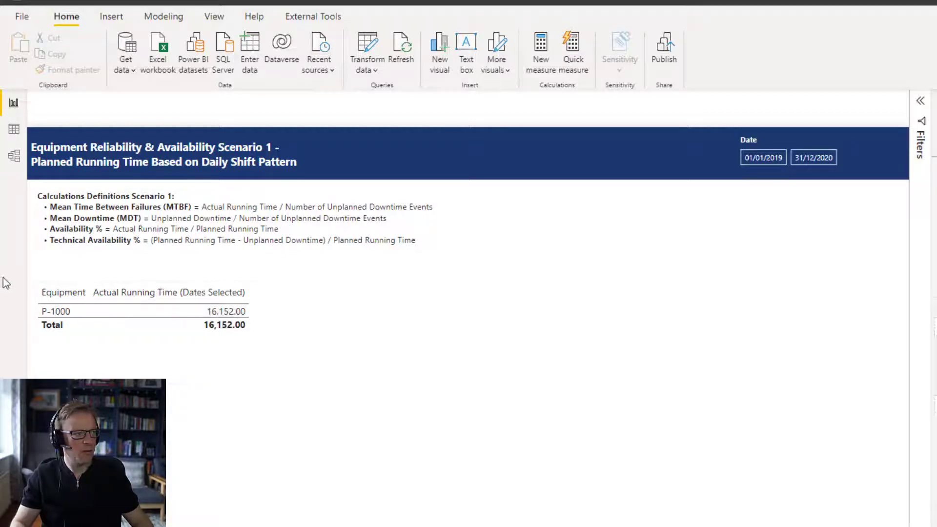
pyautogui.click(798, 161)
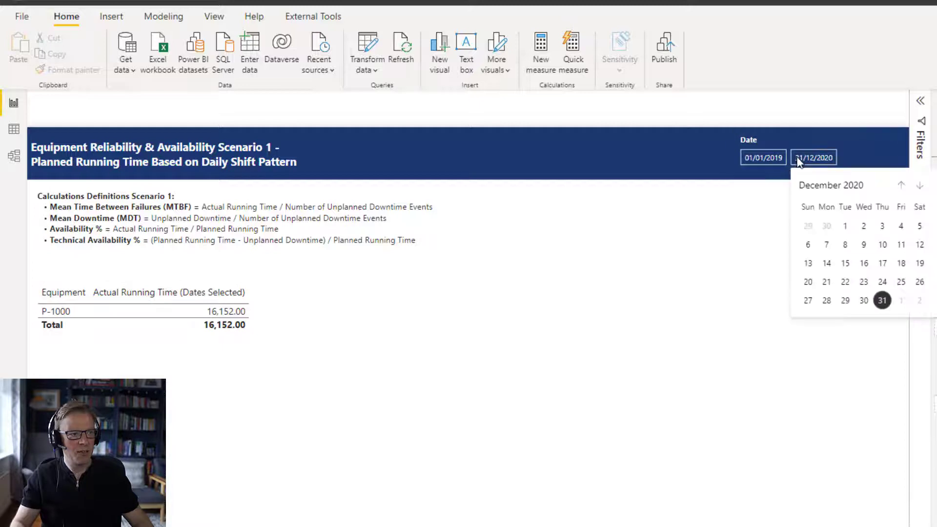
pyautogui.click(865, 300)
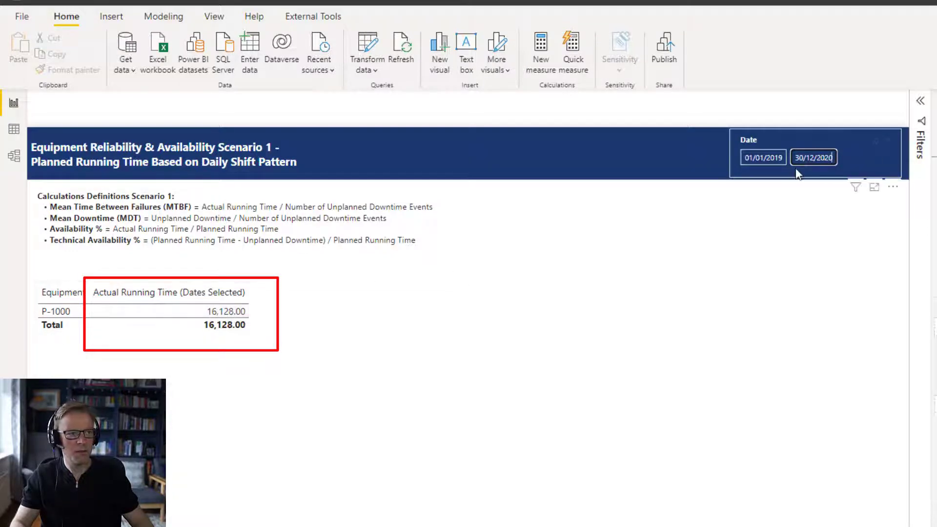
pyautogui.click(808, 158)
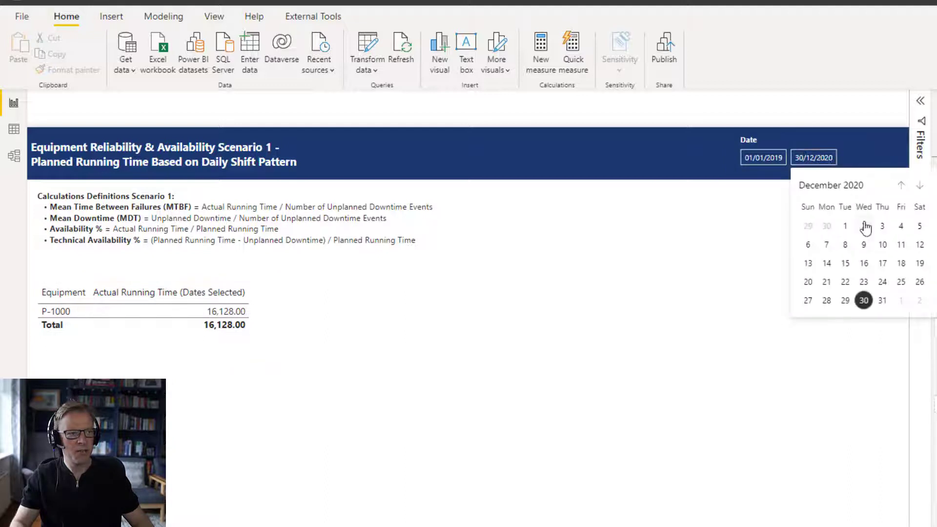
pyautogui.click(885, 304)
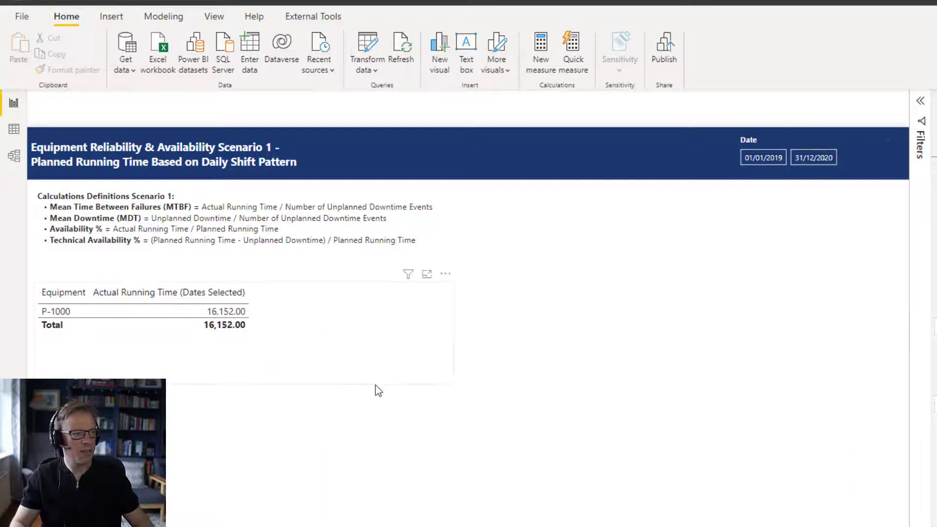
# - Check the date filter and filtered rows of Start Date of Downtime Event in the table data, and return to the report
pyautogui.click(371, 373)
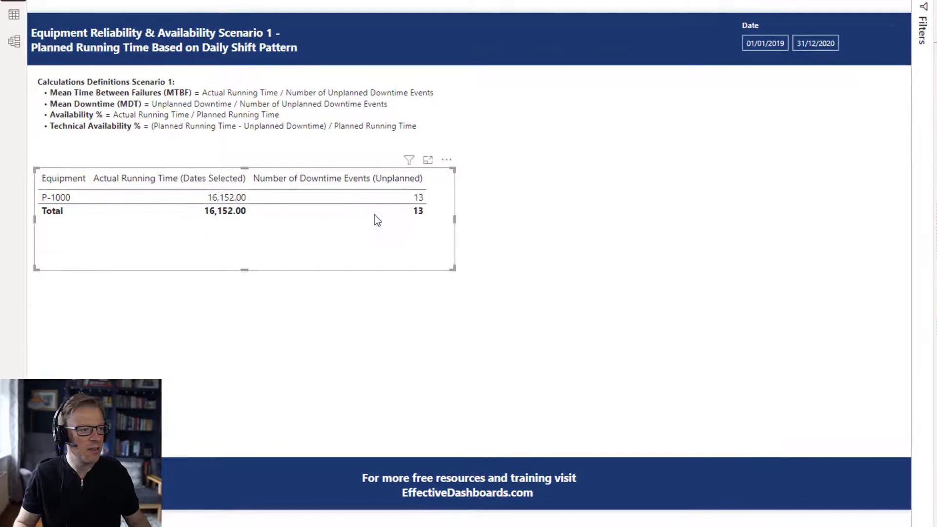
pyautogui.click(14, 14)
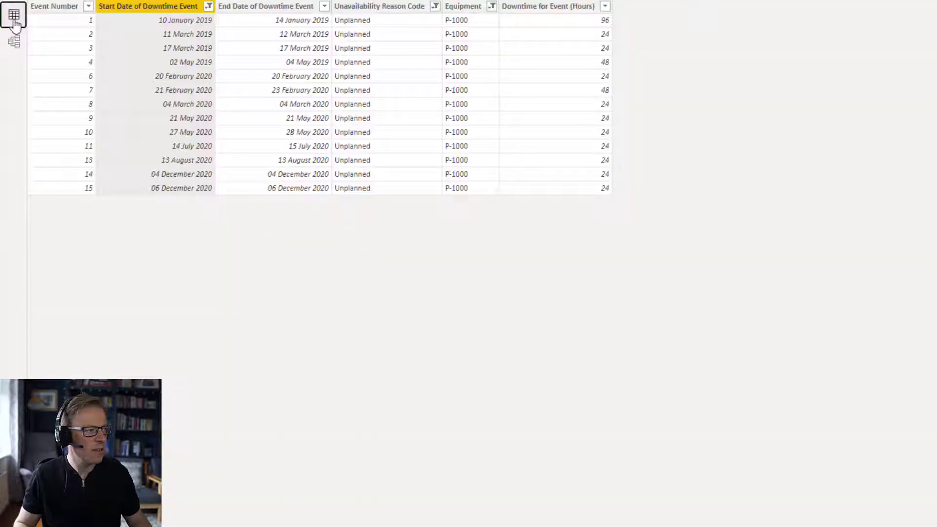
pyautogui.click(208, 5)
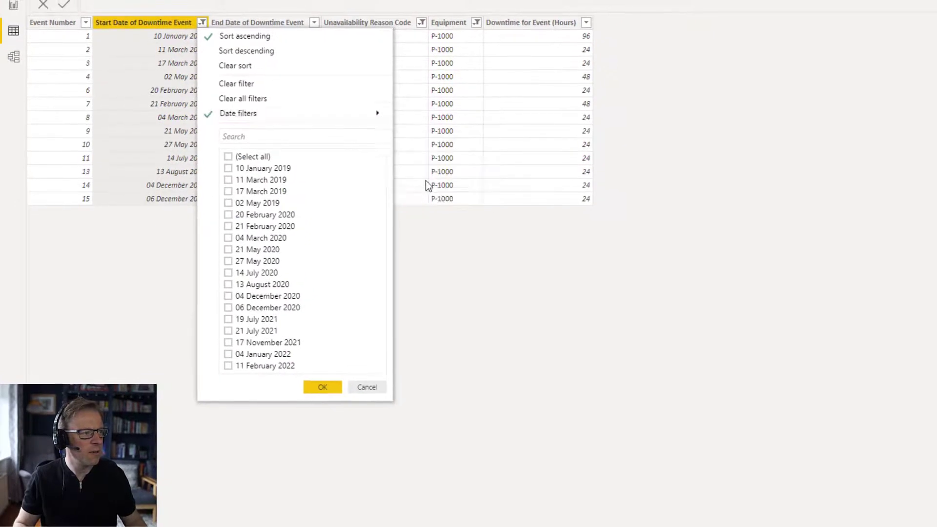
pyautogui.moveTo(366, 114)
pyautogui.click(453, 178)
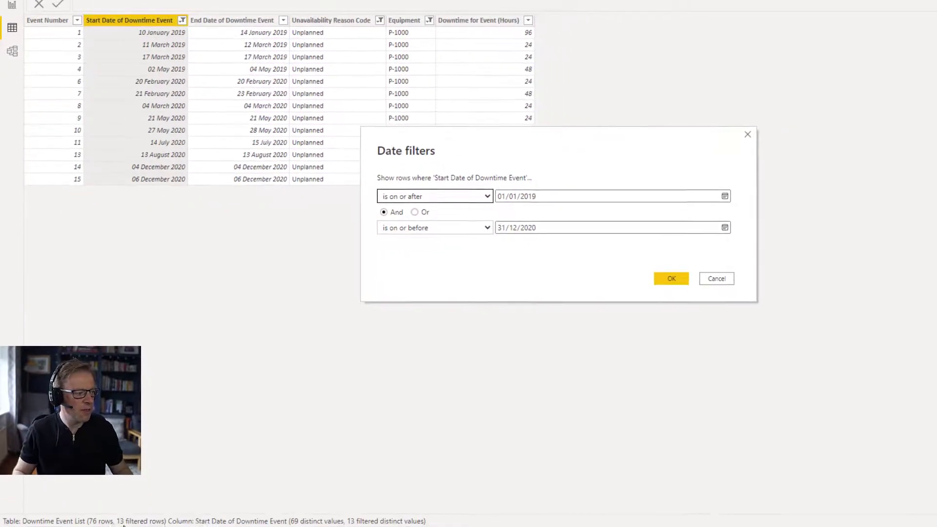
pyautogui.click(727, 284)
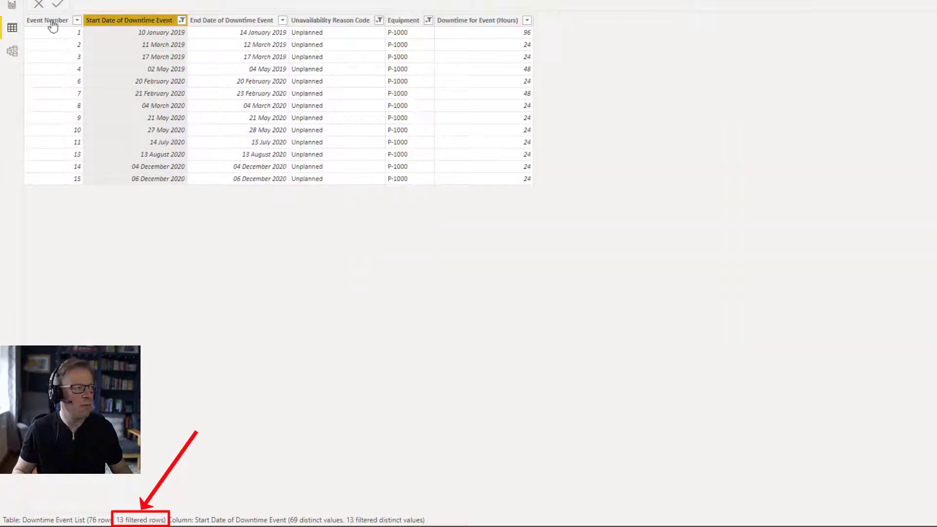
pyautogui.click(12, 6)
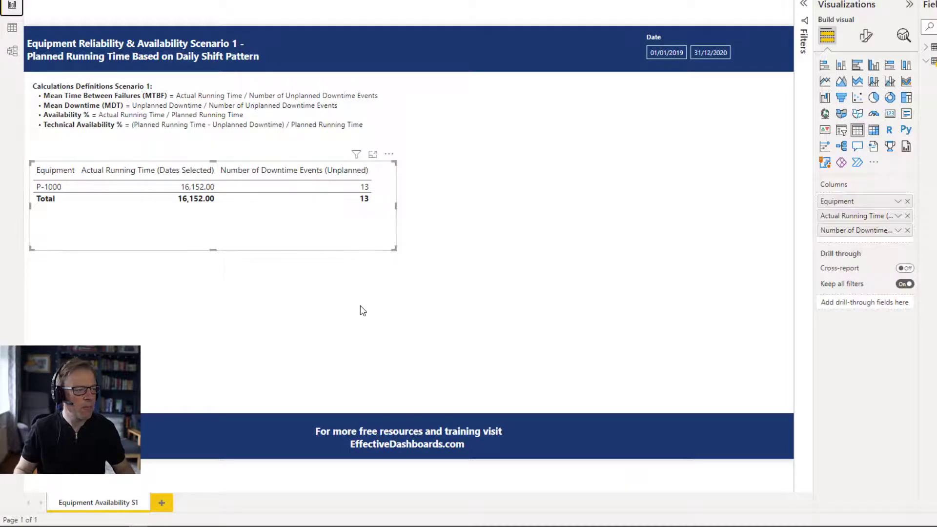
# - Save the MTBF (Hours) measure dividing Actual Running Time (Dates Selected) by Number of Downtime Events (Unplanned), and add it to the equipment table
pyautogui.click(349, 269)
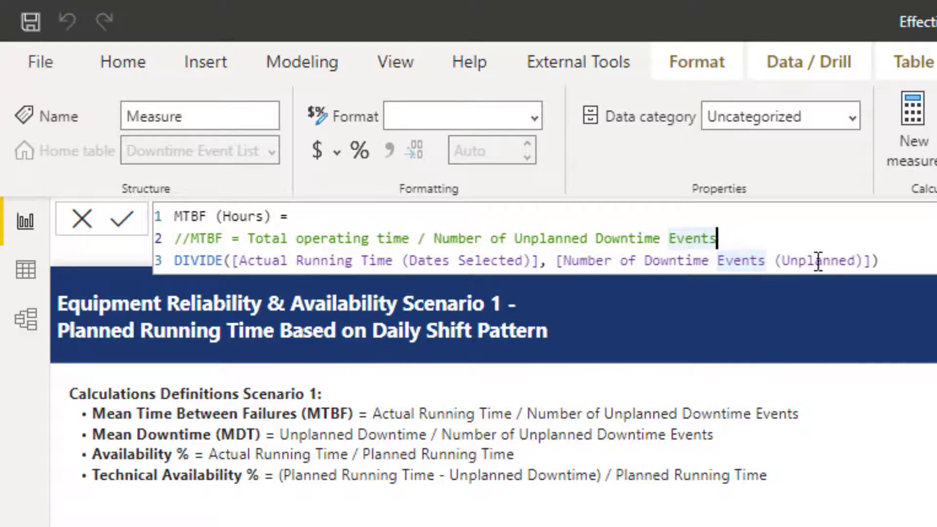
pyautogui.click(125, 226)
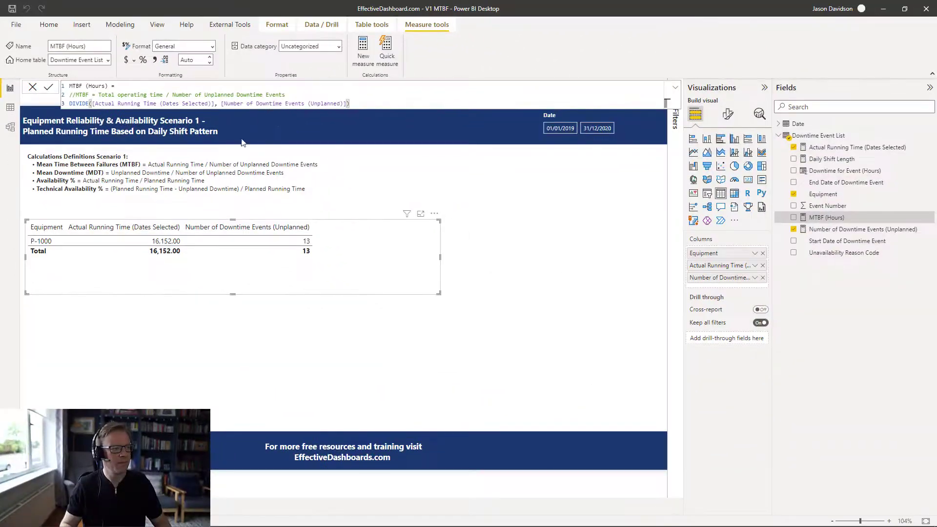
pyautogui.moveTo(811, 221); pyautogui.dragTo(320, 265)
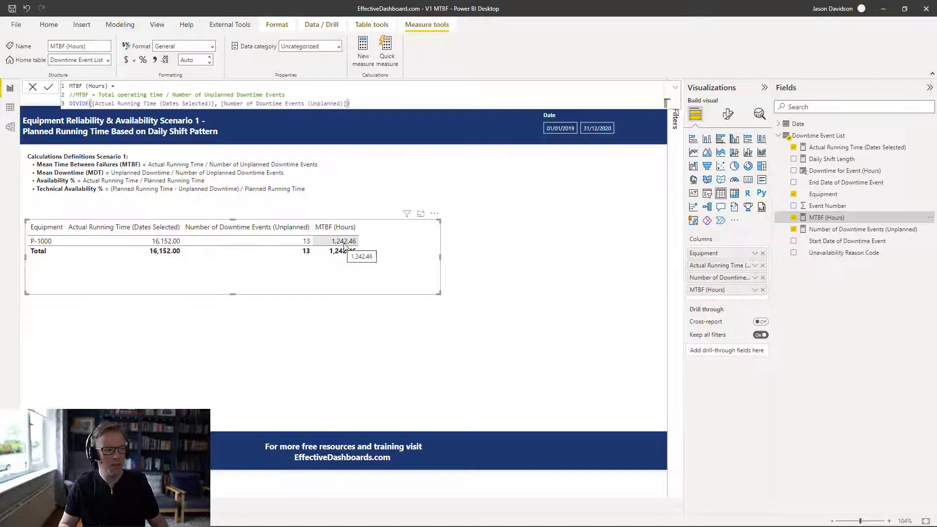
# - Create the Downtime (Unplanned) measure, summing Downtime for Event (Hours) over events whose Unavailability Reason Code is "Unplanned"
pyautogui.hotkey('alt', 'Tab')
pyautogui.click(452, 219)
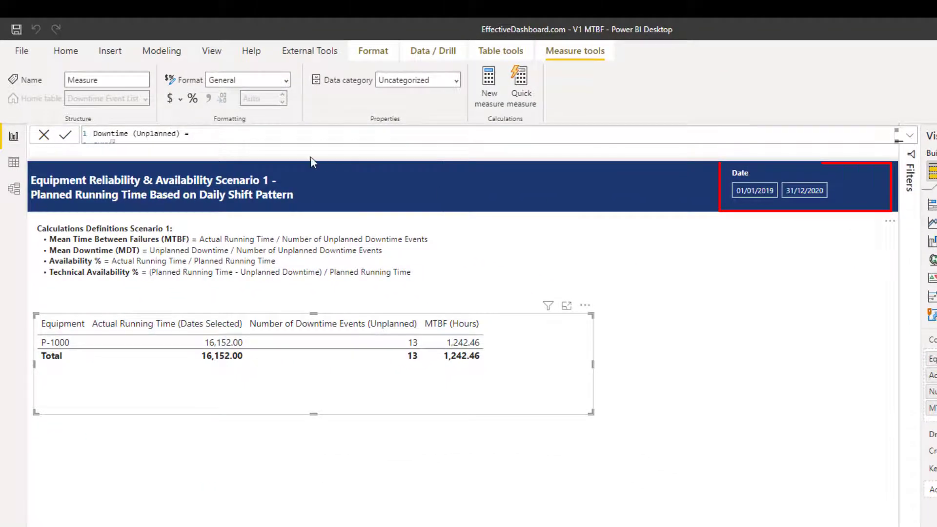
pyautogui.click(910, 136)
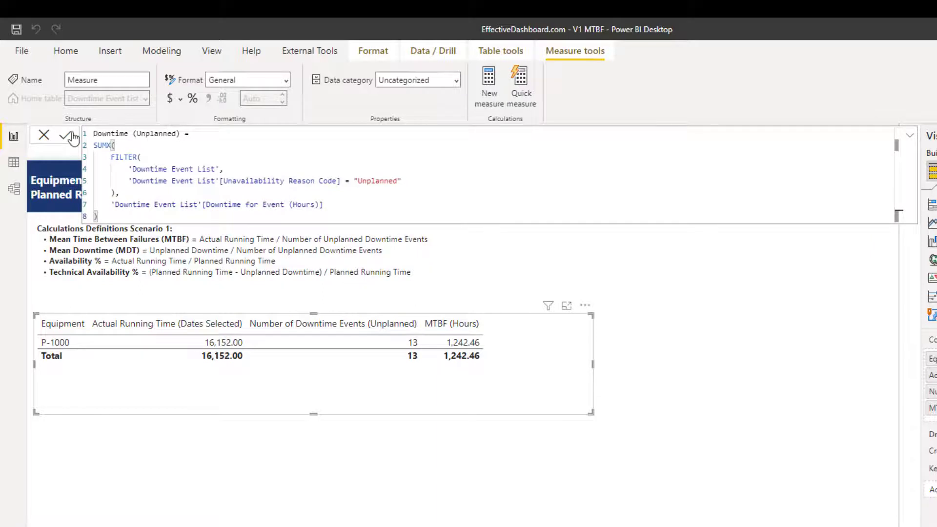
pyautogui.press('Return')
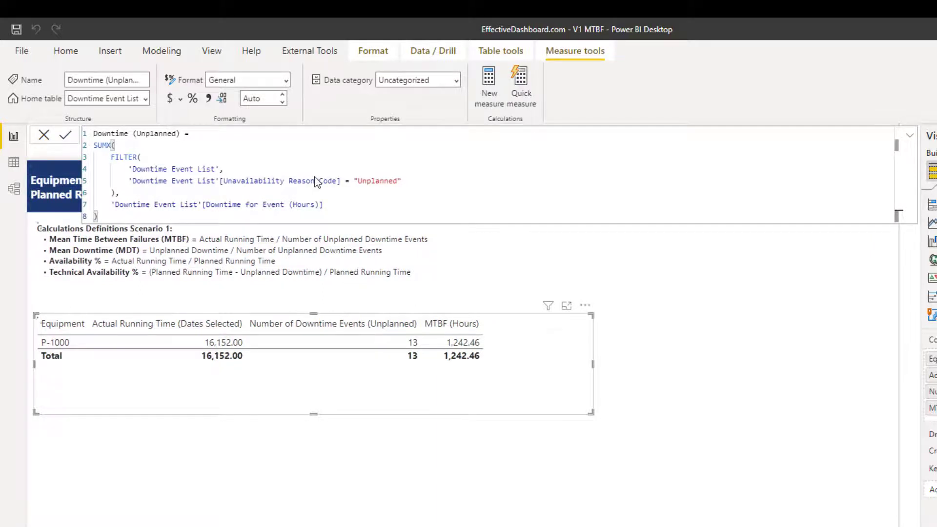
pyautogui.click(912, 139)
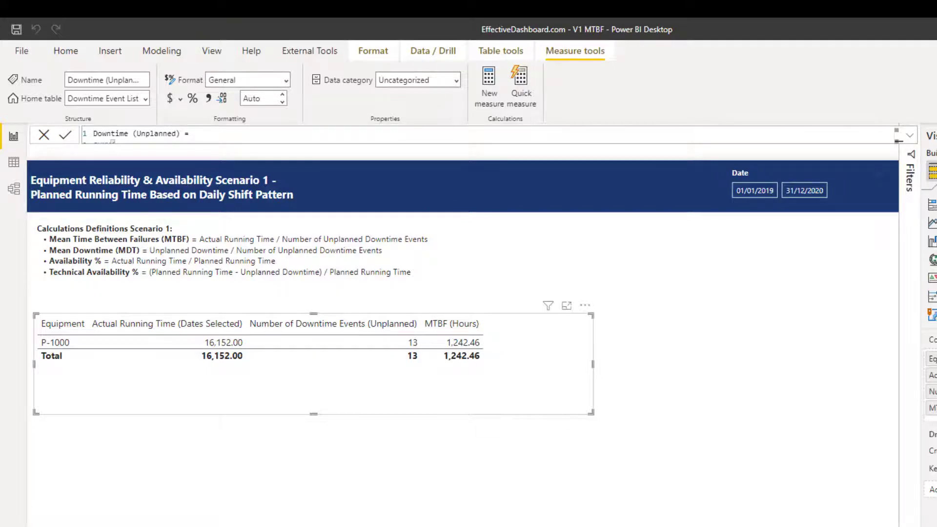
# - Create the MDT (Hours) measure, dividing Downtime (Unplanned) by Number of Downtime Events (Unplanned), with a comment on how it differs from MTTR
pyautogui.write('MDT (Hours) = DIVIDE([Downtime (Unplanned)], [Number of Downtime Events (Unplanned)]) /* Note this is different to the MTTR with is only the repair time, not logistic time. MDT include both lead time and hands on repair time. */')
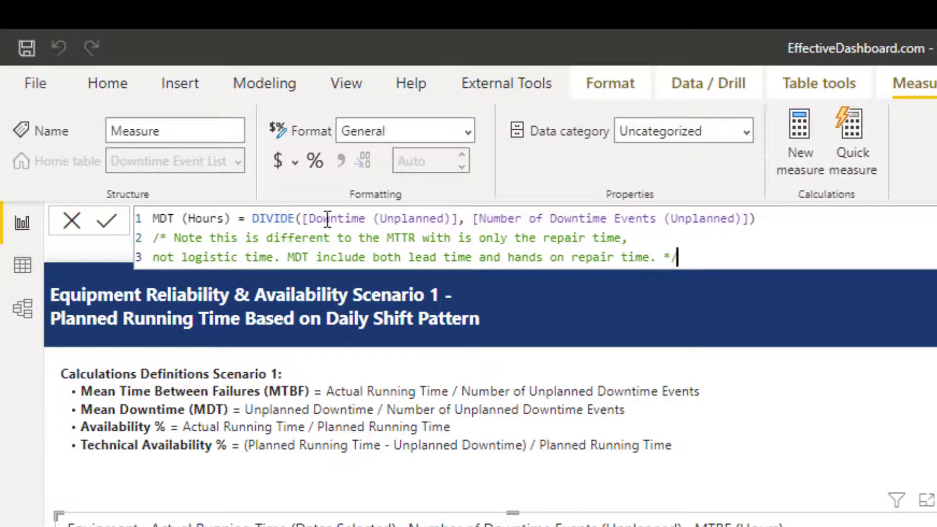
pyautogui.moveTo(319, 218); pyautogui.dragTo(353, 218)
pyautogui.click(352, 218)
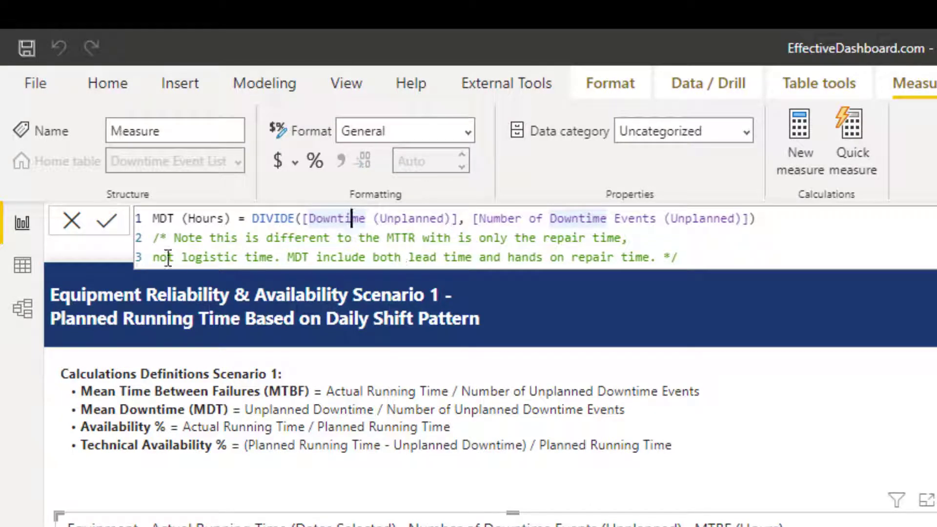
pyautogui.click(109, 224)
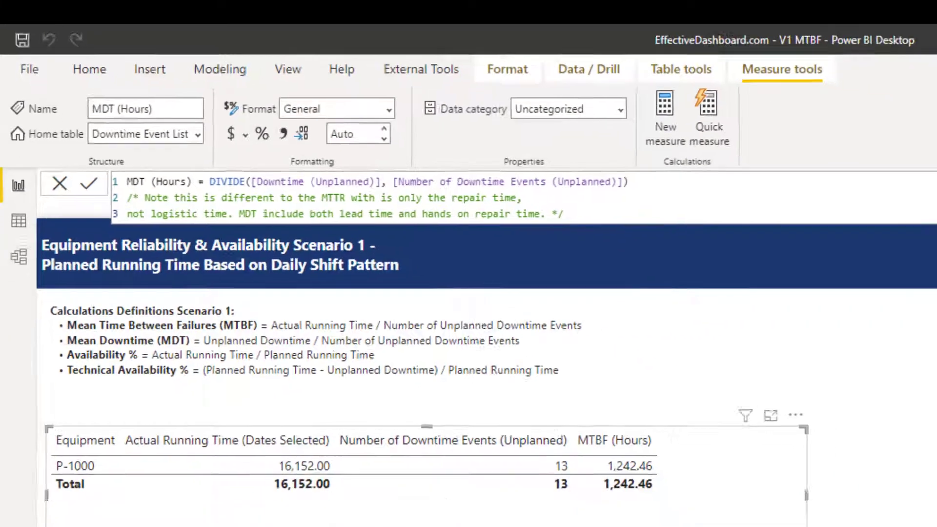
# - Add the MDT (Hours) measure to the equipment table and clear the page-level Equipment filter set to P-1000
pyautogui.moveTo(936, 317); pyautogui.dragTo(422, 339)
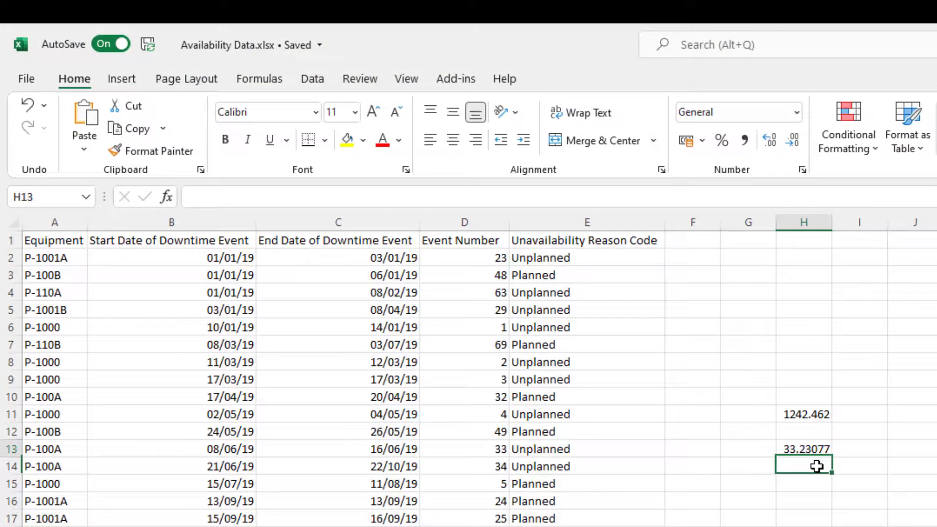
pyautogui.click(817, 464)
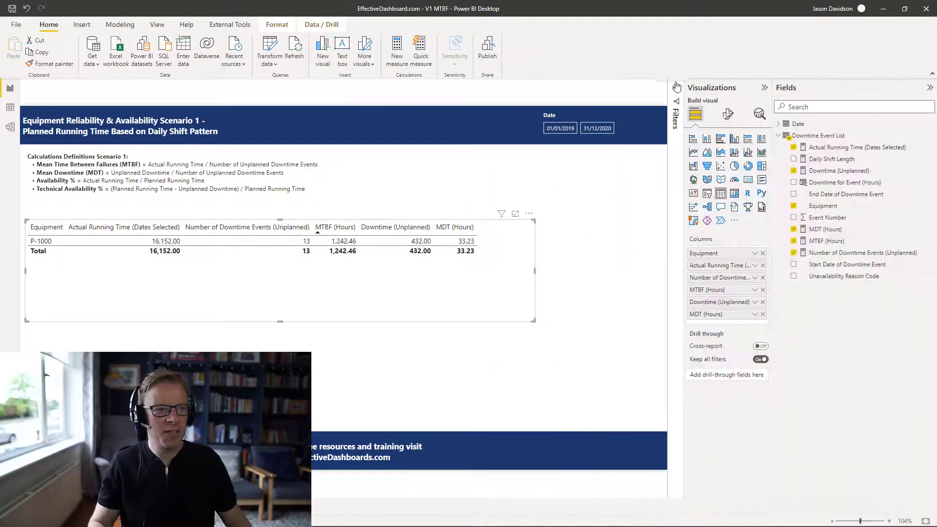
pyautogui.click(677, 87)
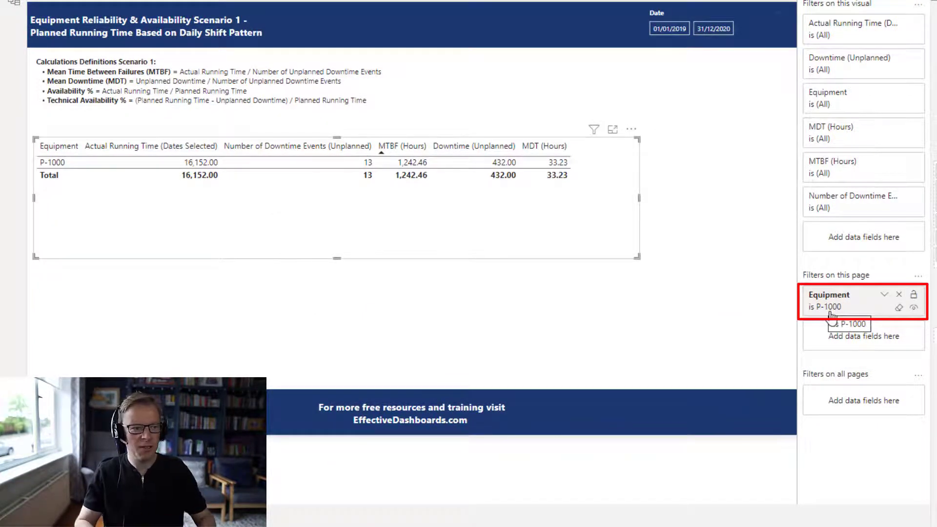
pyautogui.click(900, 308)
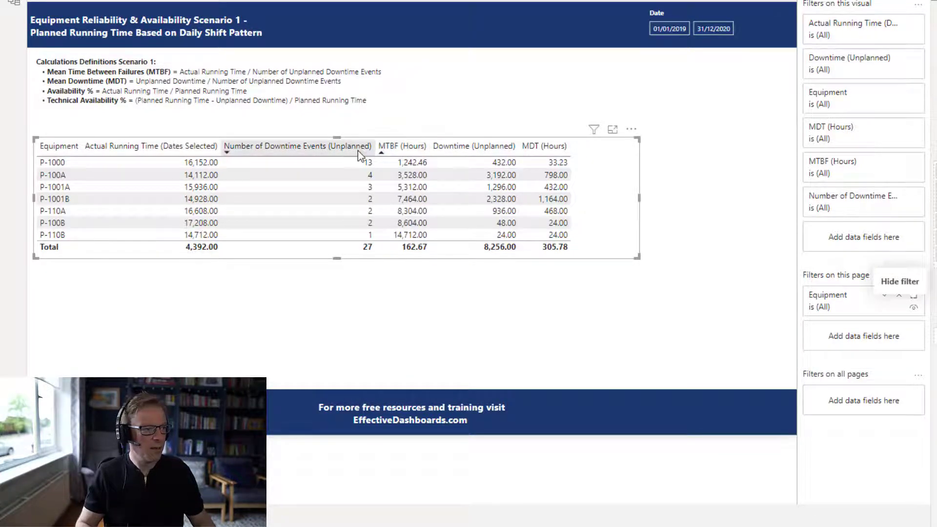
# - Sort the equipment table by MTBF (Hours) ascending, switch the sort to MDT (Hours) descending, and slightly reduce the table's height
pyautogui.click(411, 154)
pyautogui.click(410, 153)
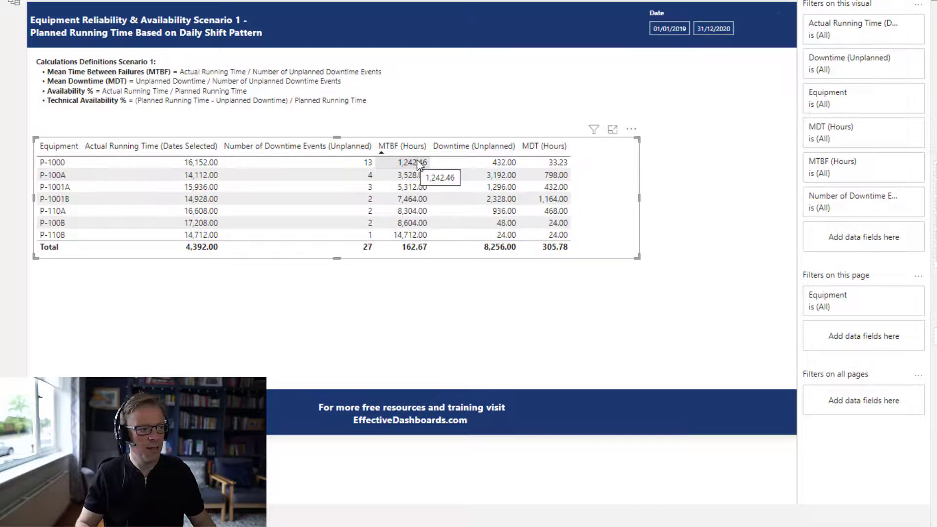
pyautogui.click(539, 149)
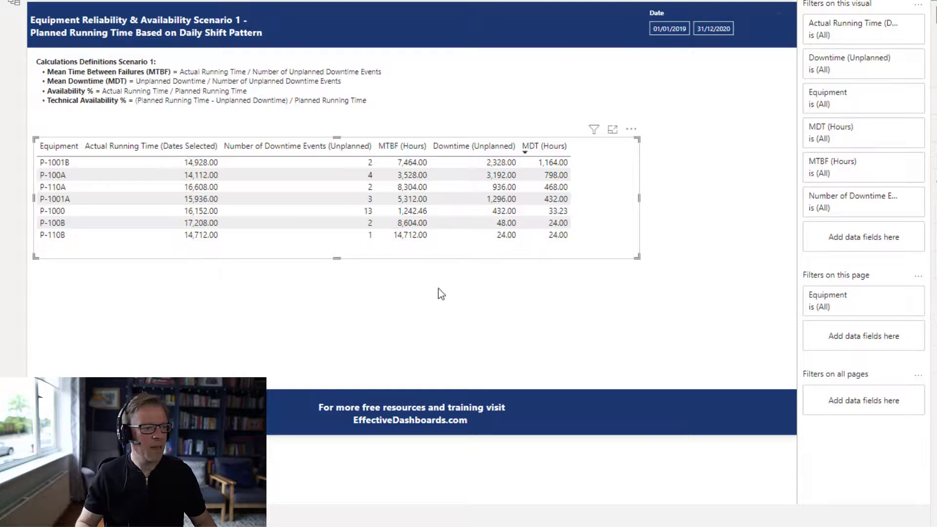
pyautogui.moveTo(336, 259); pyautogui.dragTo(340, 250)
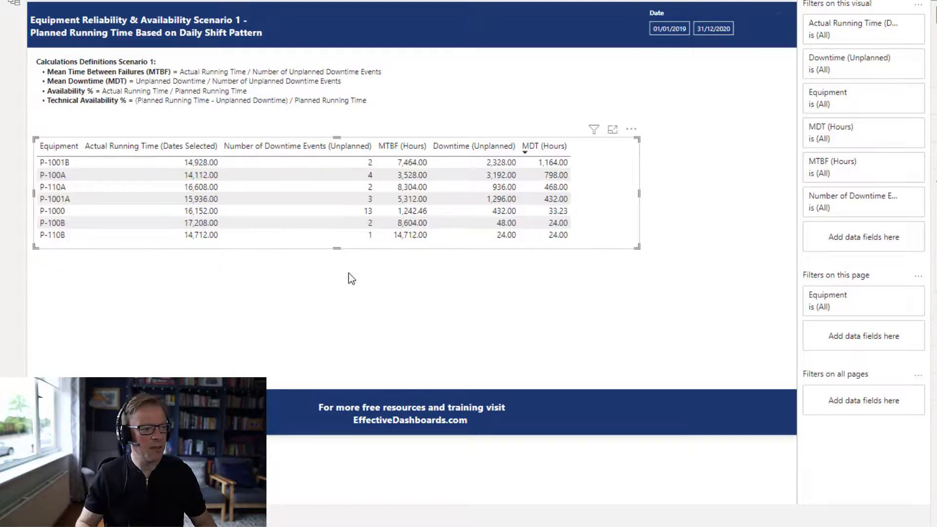
pyautogui.click(351, 276)
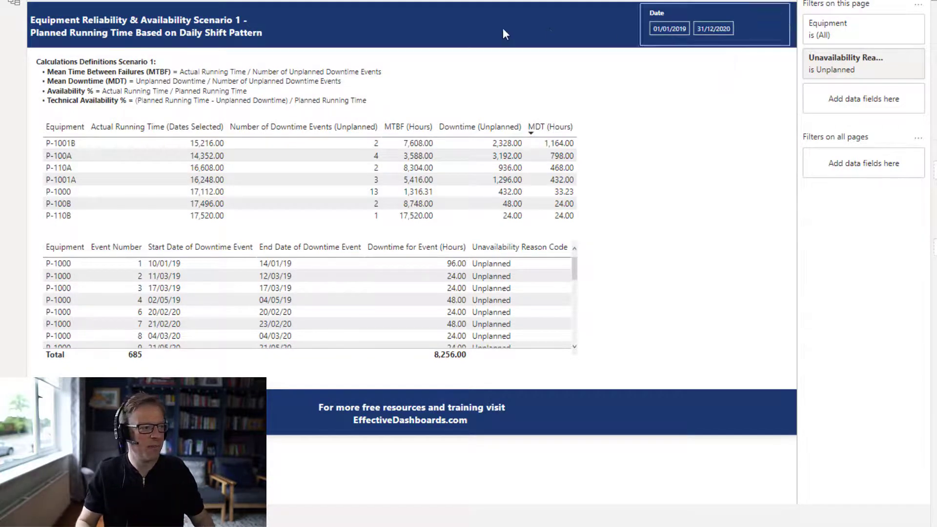
# - Examine the unplanned downtime events of P-1001B and P-100A, sorting events by Downtime for Event (Hours) descending, and clear the equipment selection
pyautogui.click(579, 284)
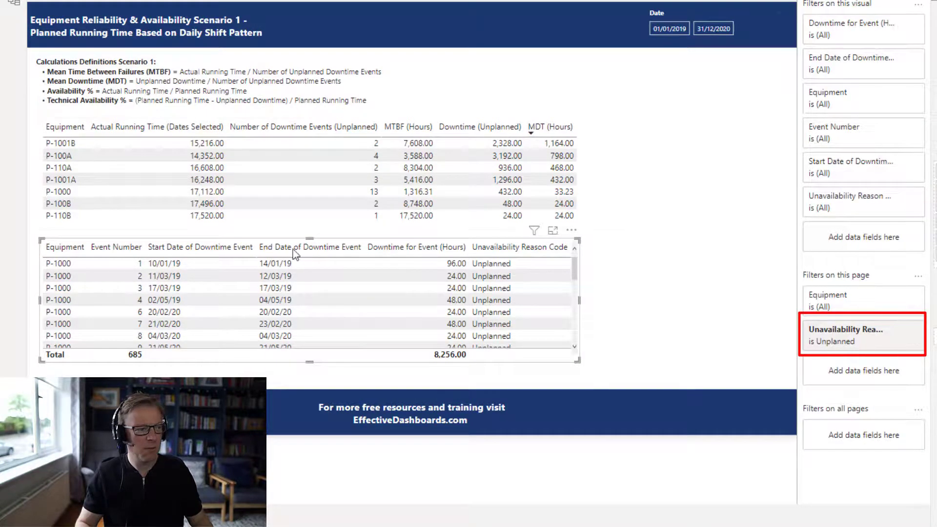
pyautogui.click(378, 147)
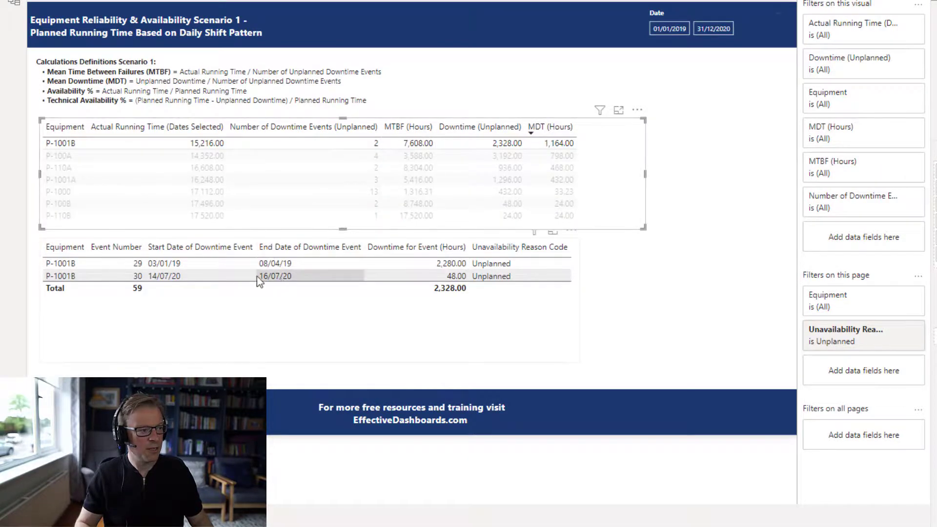
pyautogui.click(207, 156)
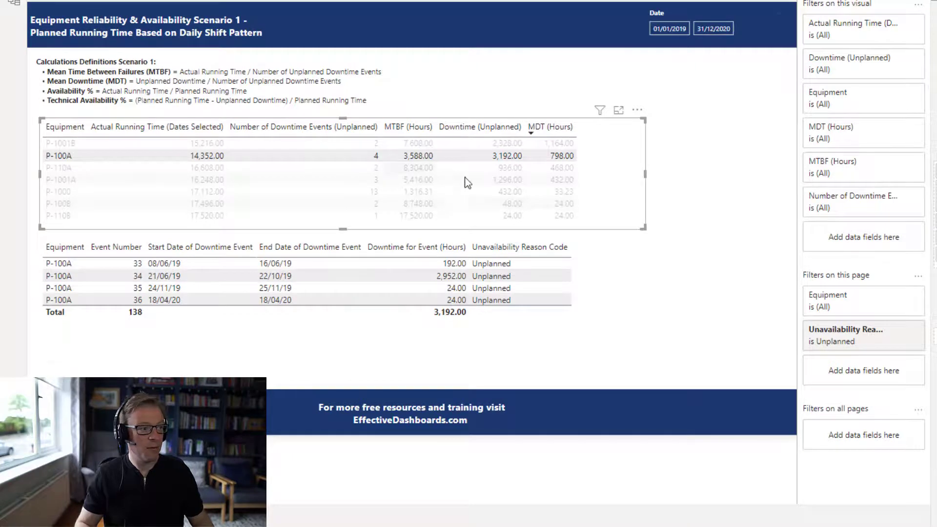
pyautogui.click(459, 247)
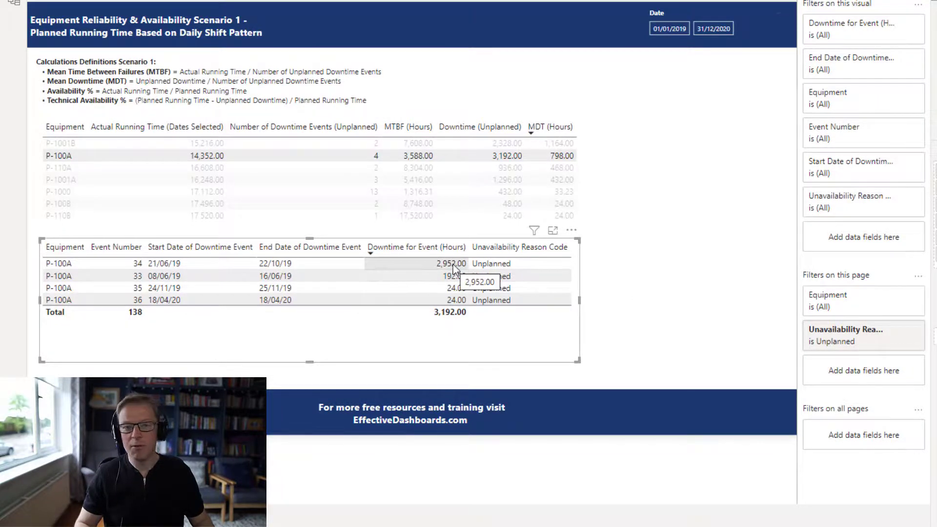
pyautogui.click(667, 279)
pyautogui.click(538, 157)
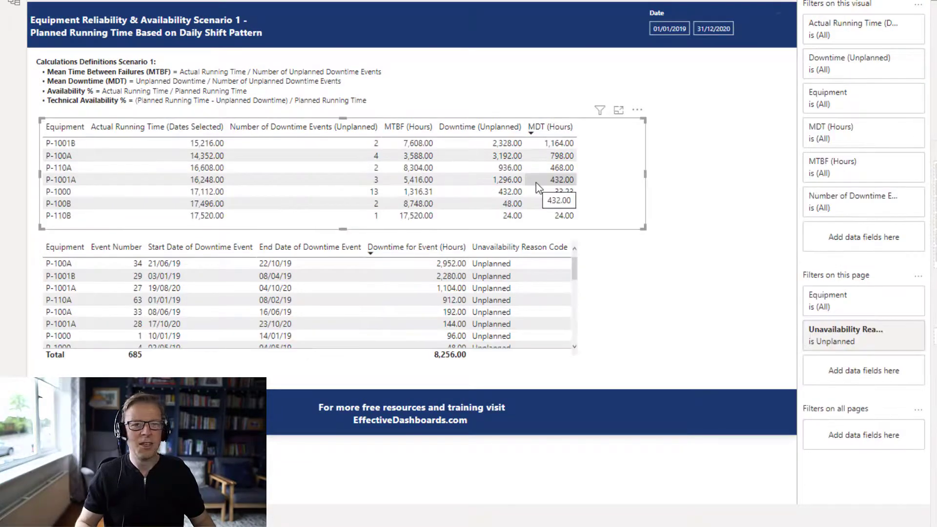